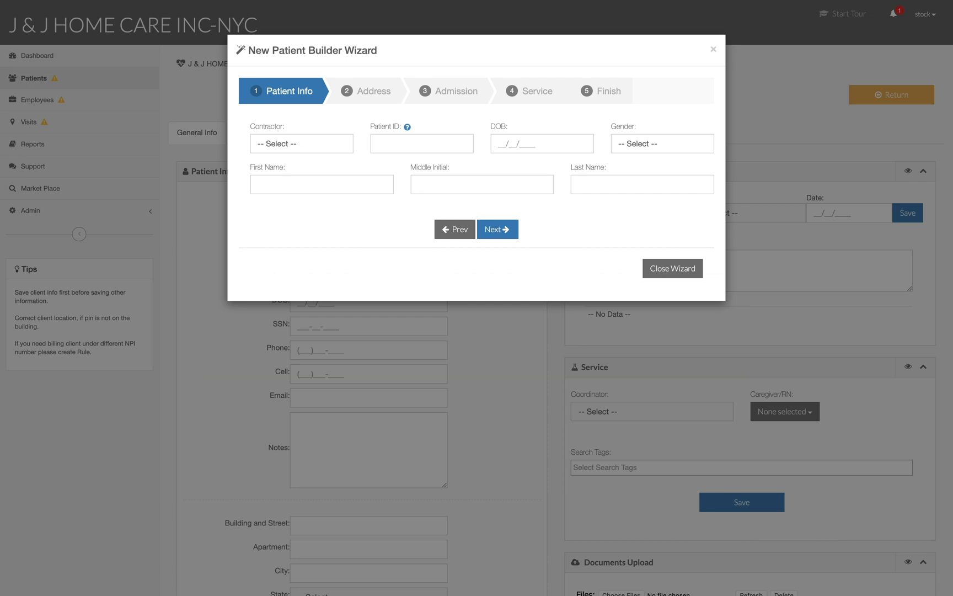
Step: Enter the patient's first and last name, gender, date of birth, phone and cell numbers
key("Escape")
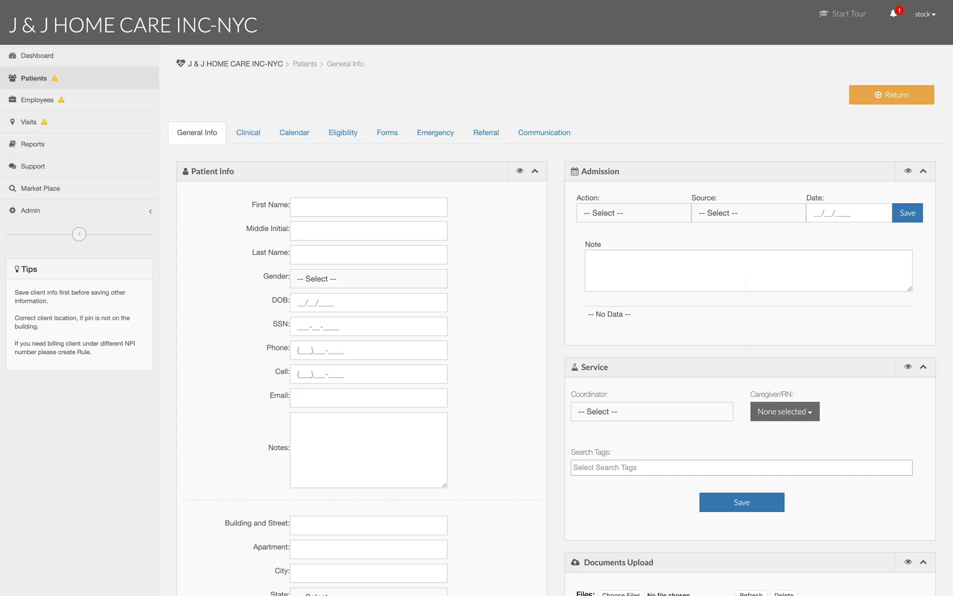
left_click(338, 204)
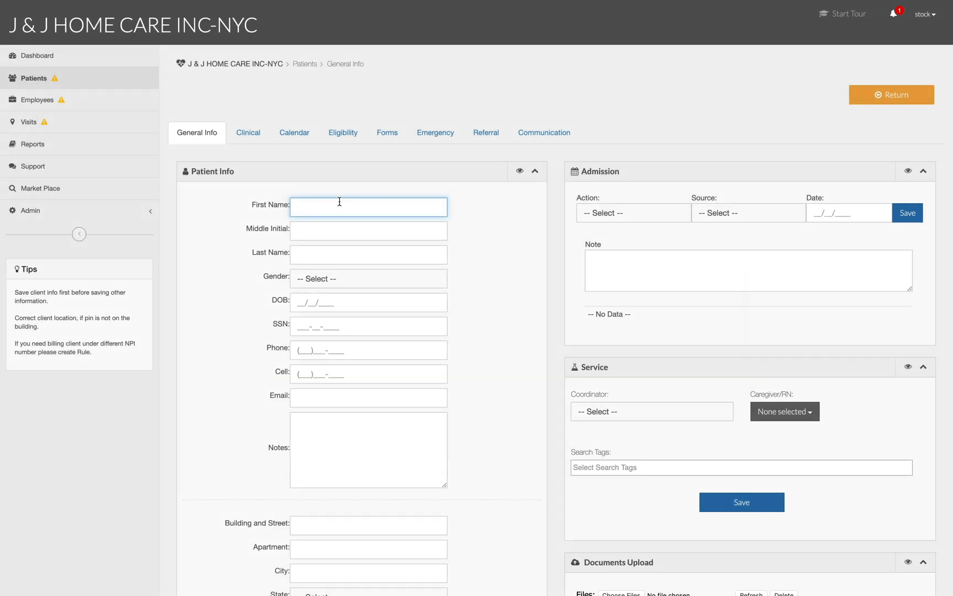
key("Tab")
key("Tab")
left_click(330, 279)
left_click(330, 292)
key("Tab")
key("Tab")
key("Tab")
Step: Add the patient's e-mail and the note 'Aetna, HHA visits, Daily schedule required.'
left_click(372, 400)
left_click(373, 430)
type("Aetna, HHA visits, Daily schedule required.")
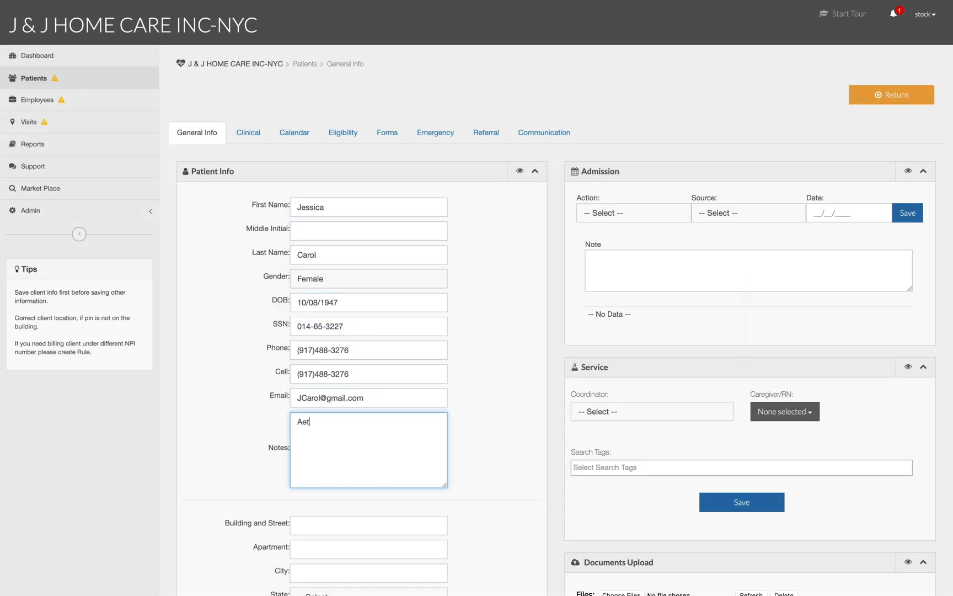
Step: Fill in the patient's building number, street, apartment, city and ZIP code
scroll(369, 431, "down", 3)
left_click(365, 348)
left_click(364, 372)
type("3b")
left_click(365, 395)
type("New York")
left_click(368, 419)
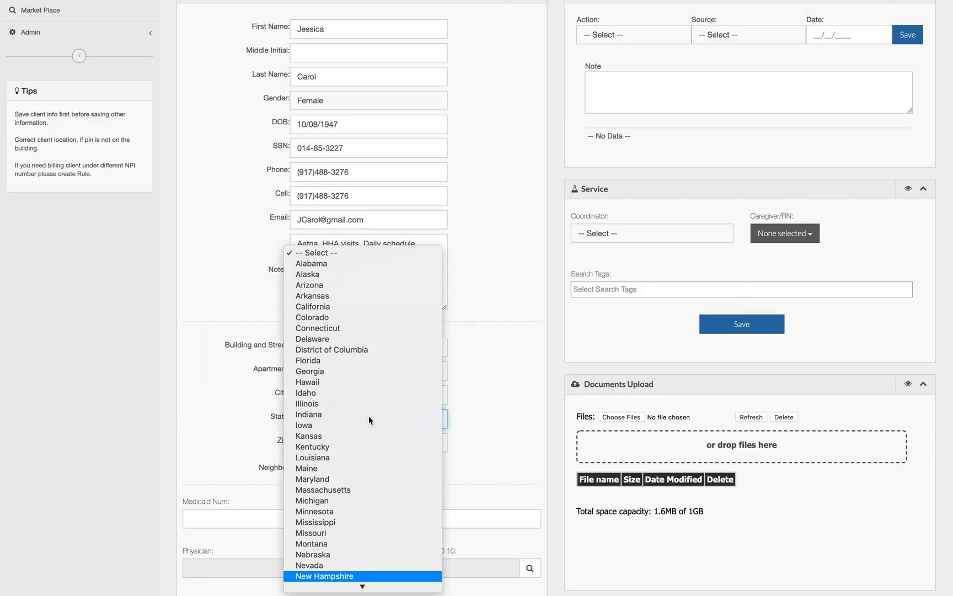
type("10012")
scroll(364, 436, "down", 4)
left_click(353, 152)
Step: Enter the Medicaid and Medicare numbers, choose the physician, set contractor Aetna, and save
scroll(353, 160, "down", 2)
left_click(298, 276)
key("Tab")
left_click(405, 326)
left_click(255, 164)
left_click(362, 480)
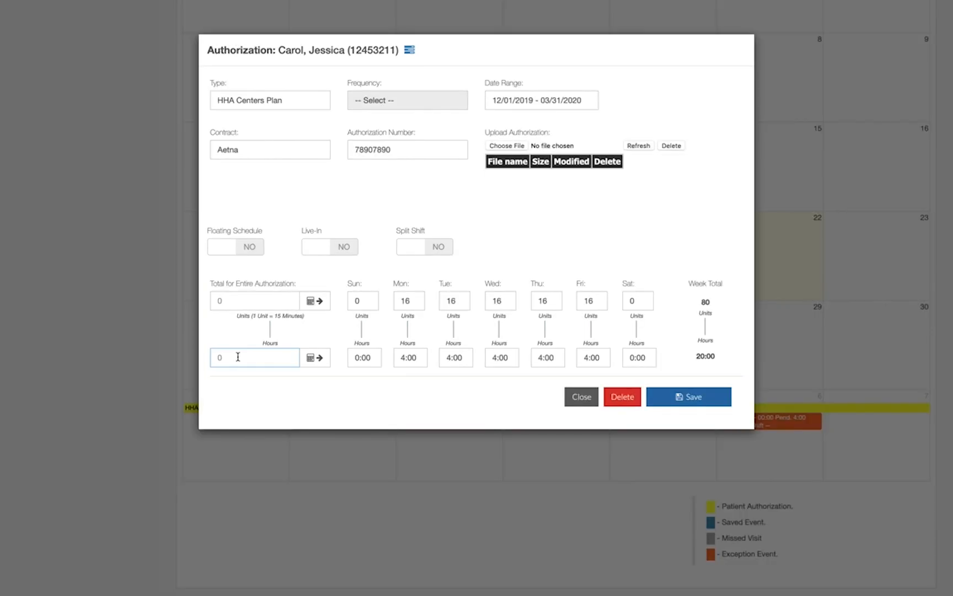
Step: Enter 384 total hours and distribute them across the week
type("384")
left_click(315, 357)
left_click(570, 68)
Step: Set Monday–Friday hours to 4:00 and Sunday and Saturday to 0
triple_click(364, 360)
type("0")
triple_click(420, 360)
type("4:00")
double_click(420, 360)
left_click_drag(422, 358, 380, 359)
key("super+c")
left_click_drag(465, 359, 441, 359)
key("super+v")
left_click_drag(510, 359, 487, 358)
key("super+v")
left_click_drag(556, 358, 534, 360)
key("super+v")
left_click_drag(647, 359, 627, 359)
type("0")
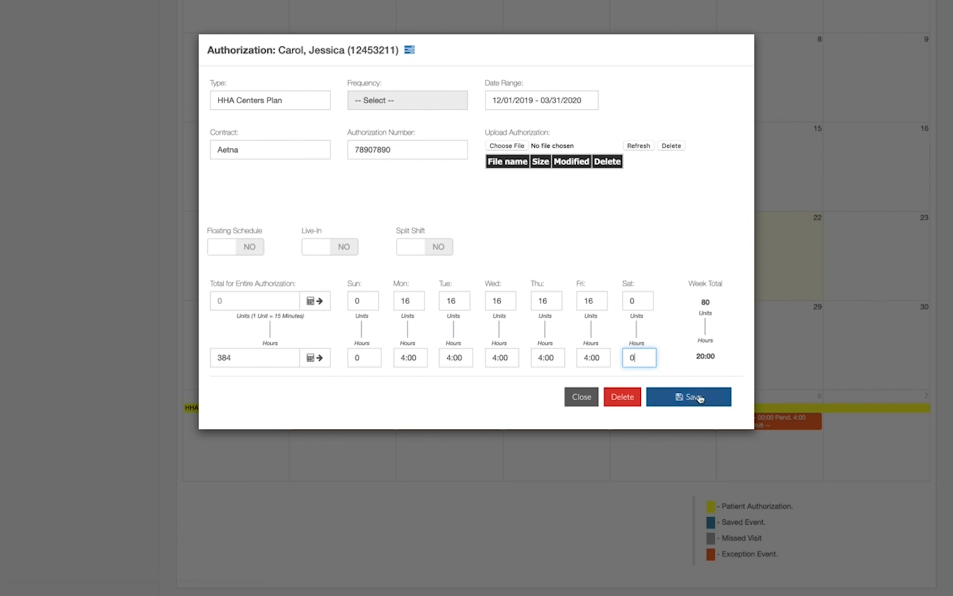
scroll(386, 276, "down", 2)
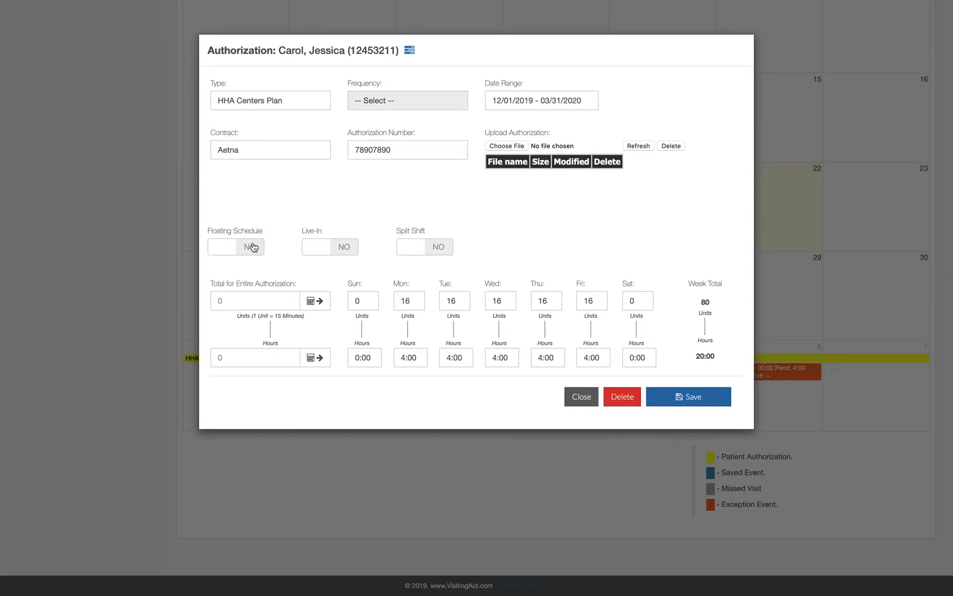
left_click(252, 246)
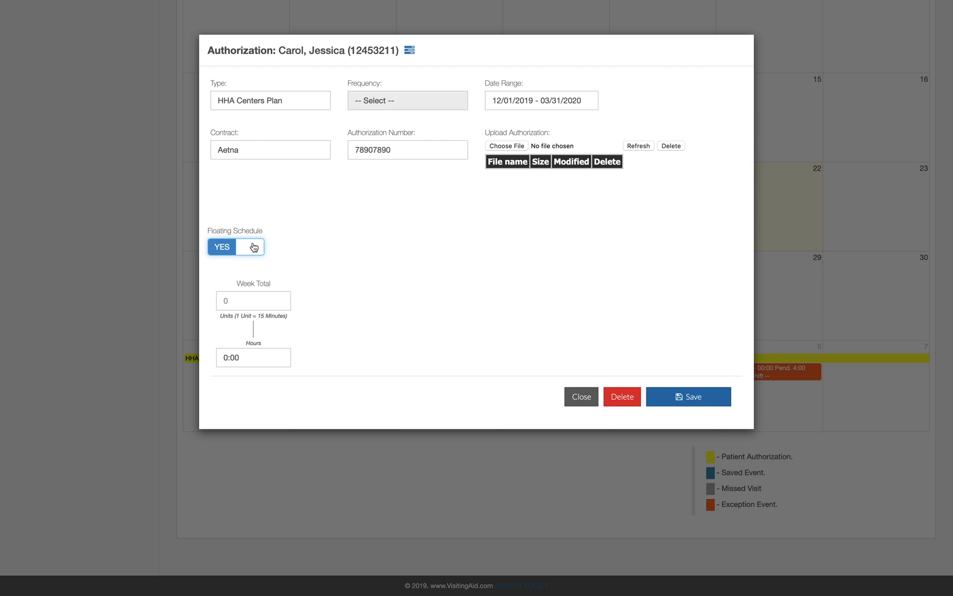
left_click(253, 246)
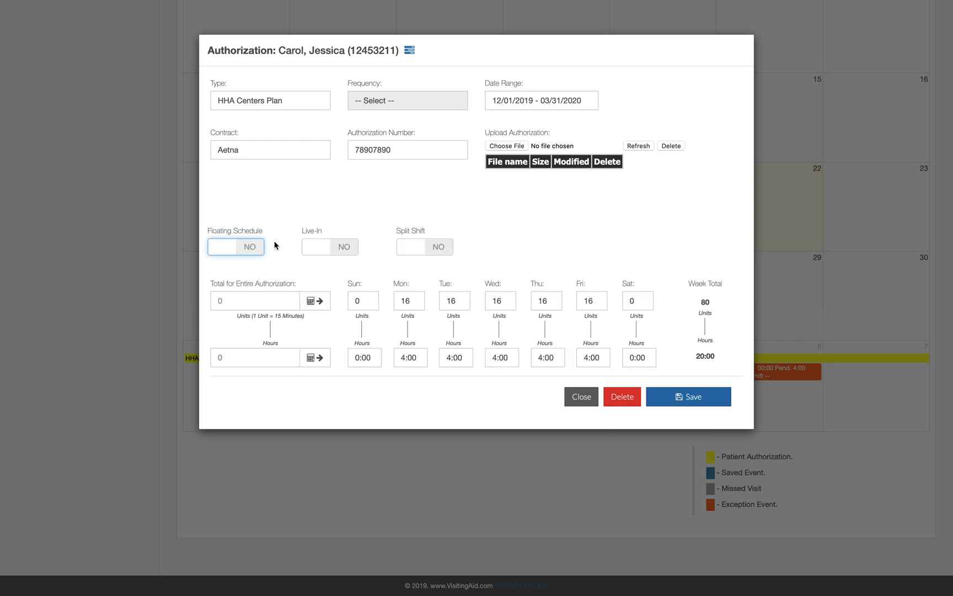
left_click(343, 246)
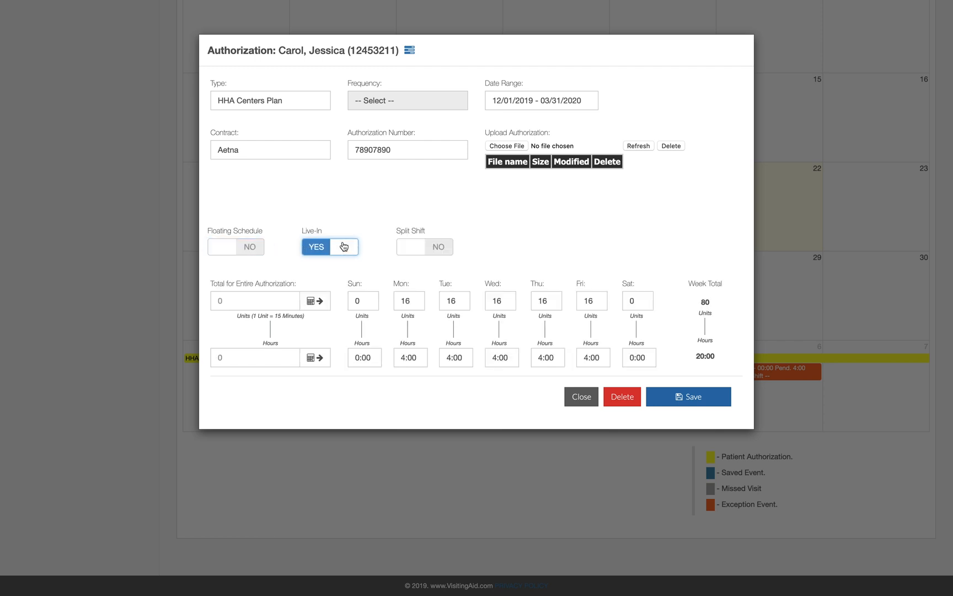
left_click(343, 246)
left_click(442, 246)
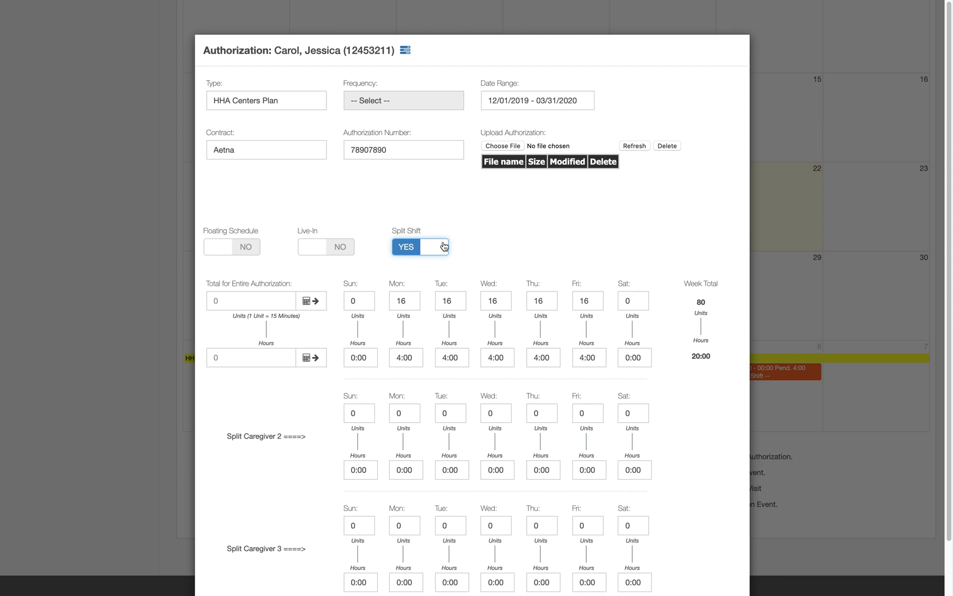
left_click(444, 246)
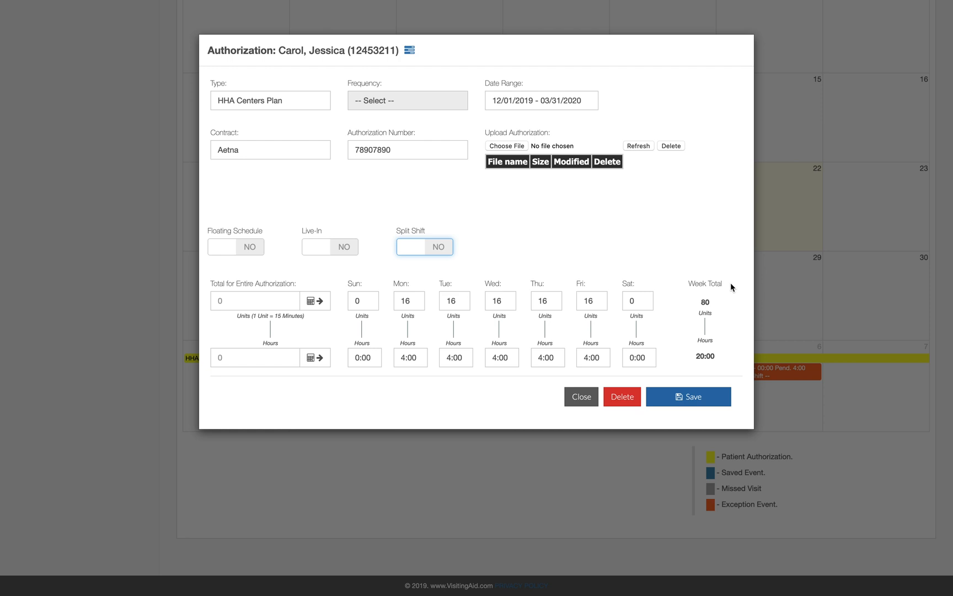
left_click(690, 396)
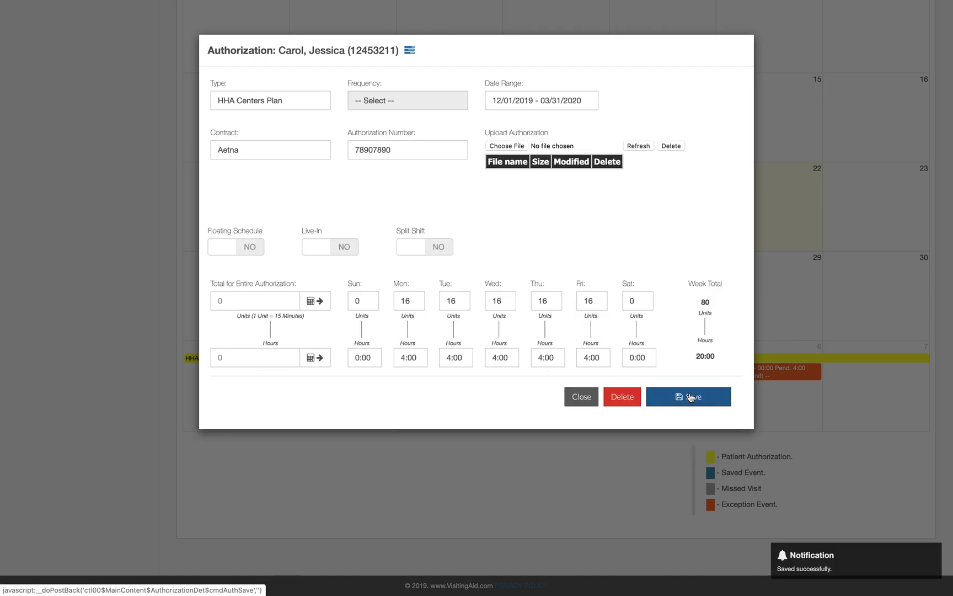
Step: Close the saved authorization and advance the calendar to December 2019
left_click(581, 396)
scroll(698, 346, "up", 10)
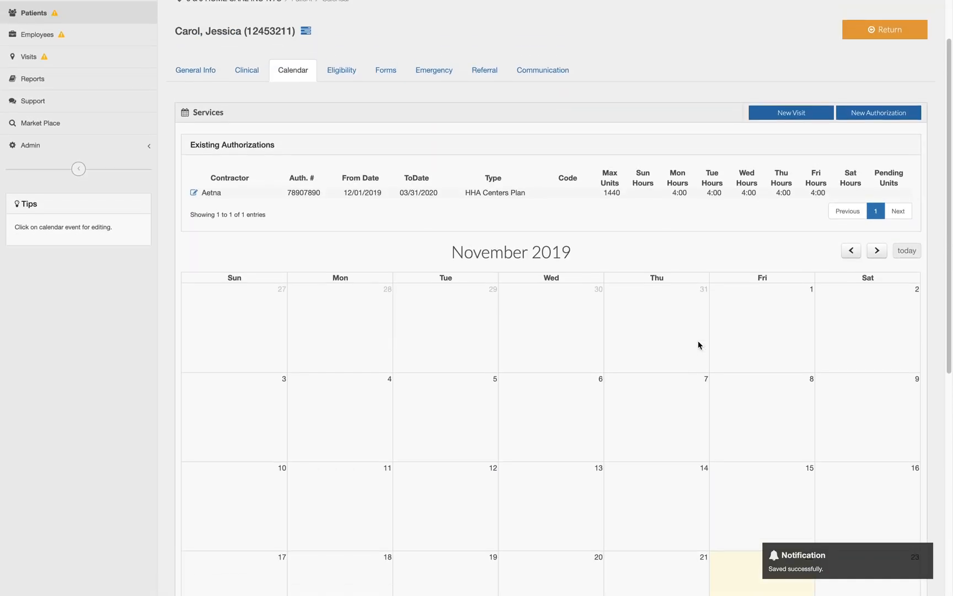
left_click(876, 261)
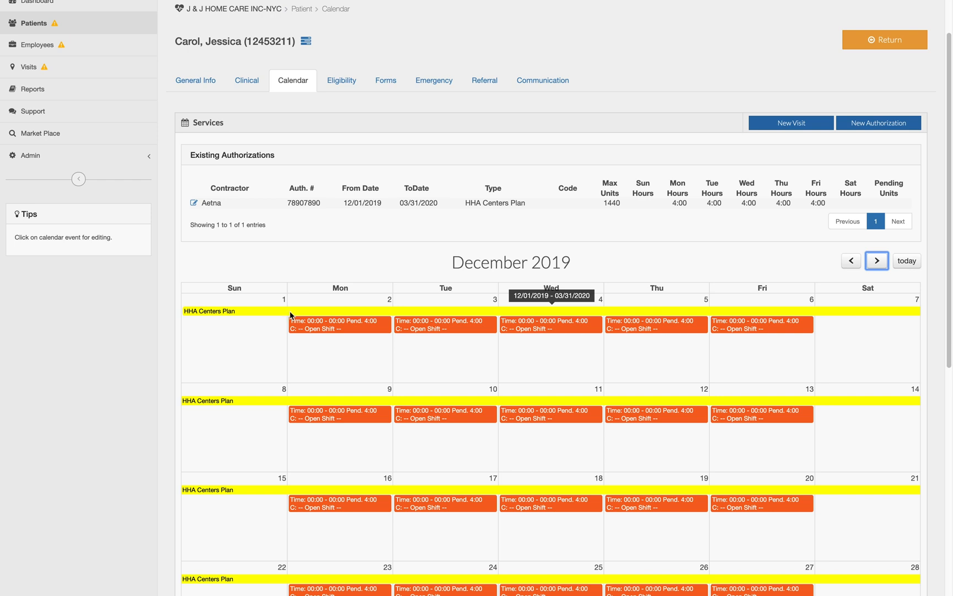
left_click(290, 312)
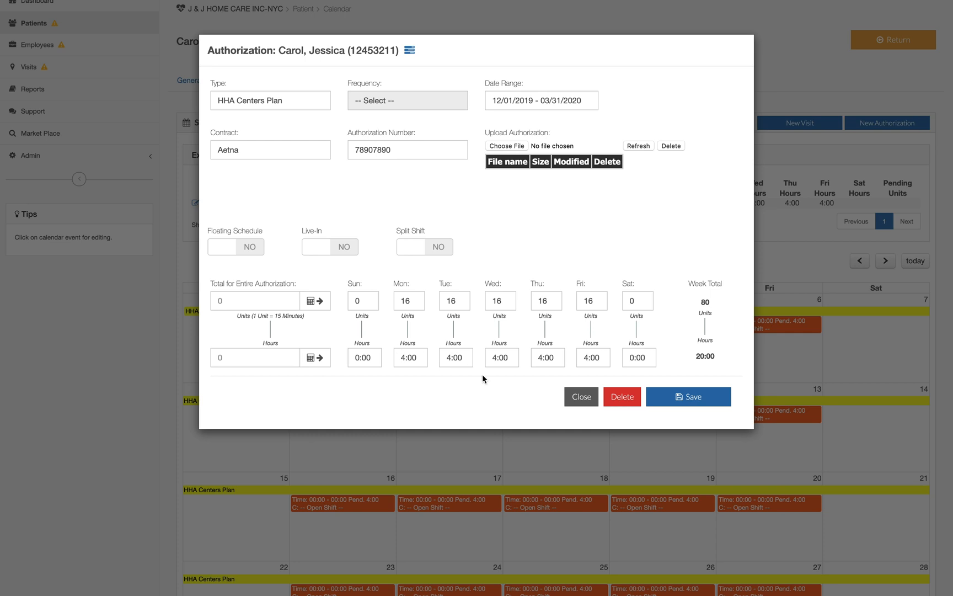
left_click(582, 397)
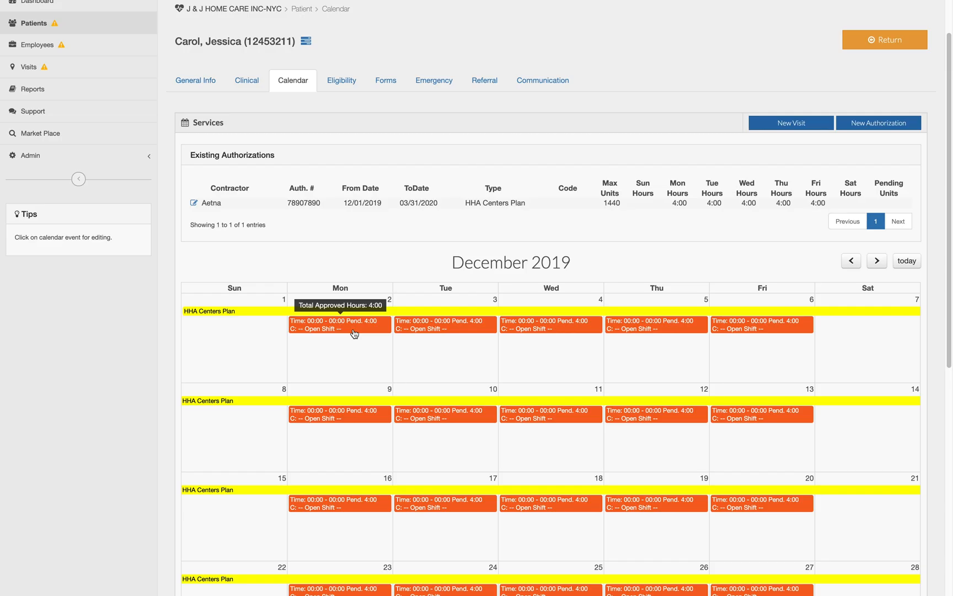
Step: From the Dec 2 visit, assign the caregiver 12 PM–4 PM for the whole authorization period and save
left_click(354, 333)
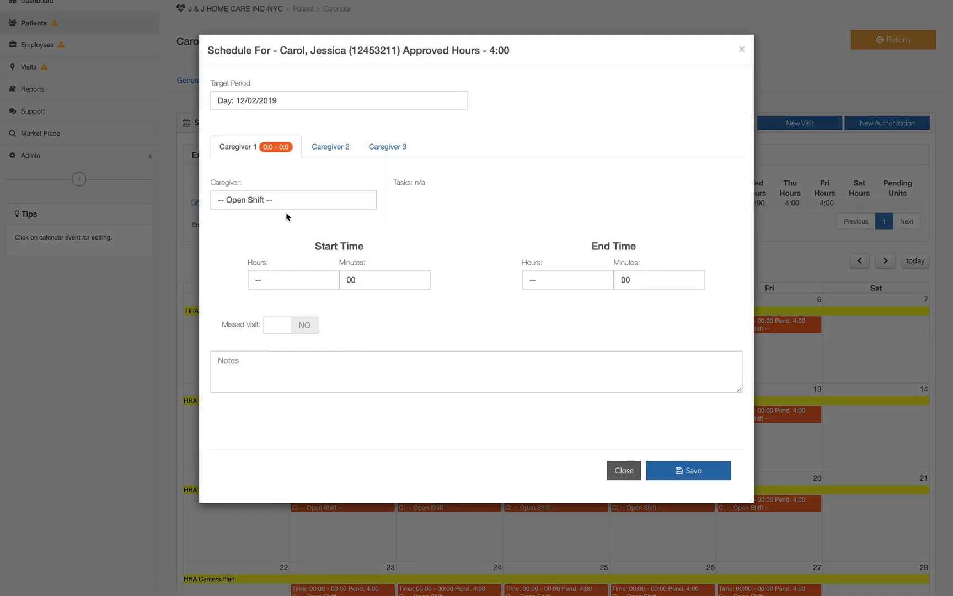
left_click(277, 102)
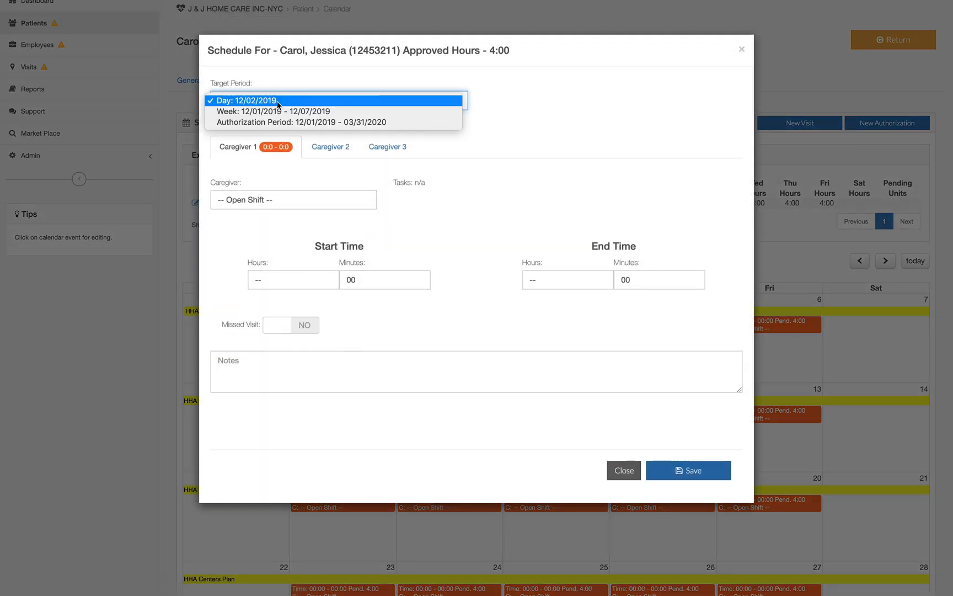
left_click(396, 122)
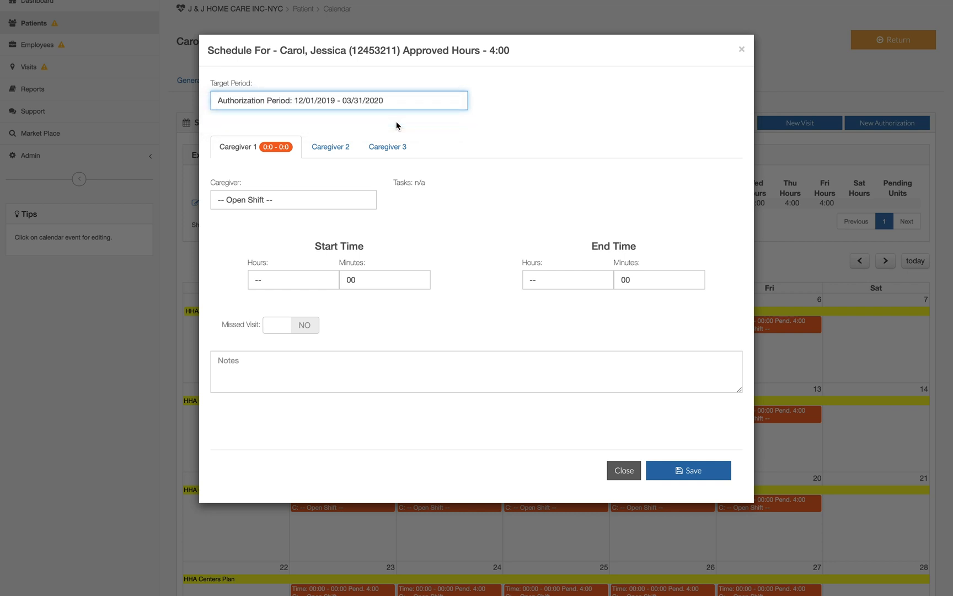
left_click(357, 200)
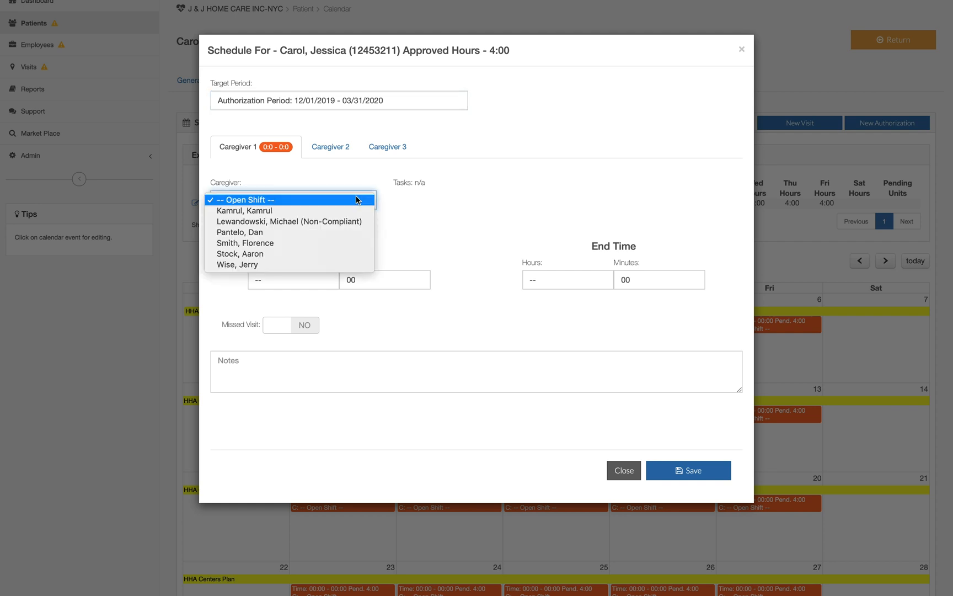
left_click(347, 253)
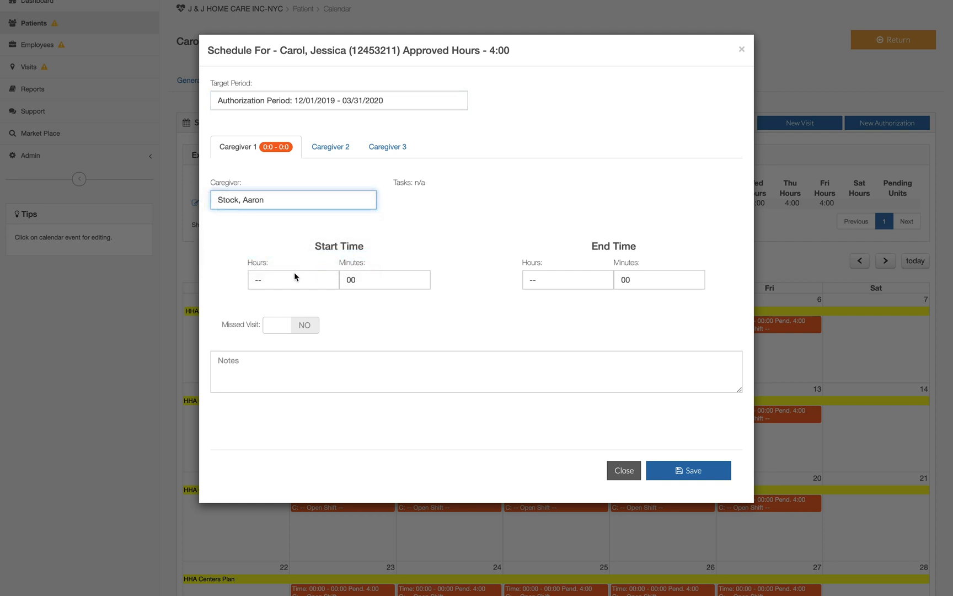
left_click(292, 280)
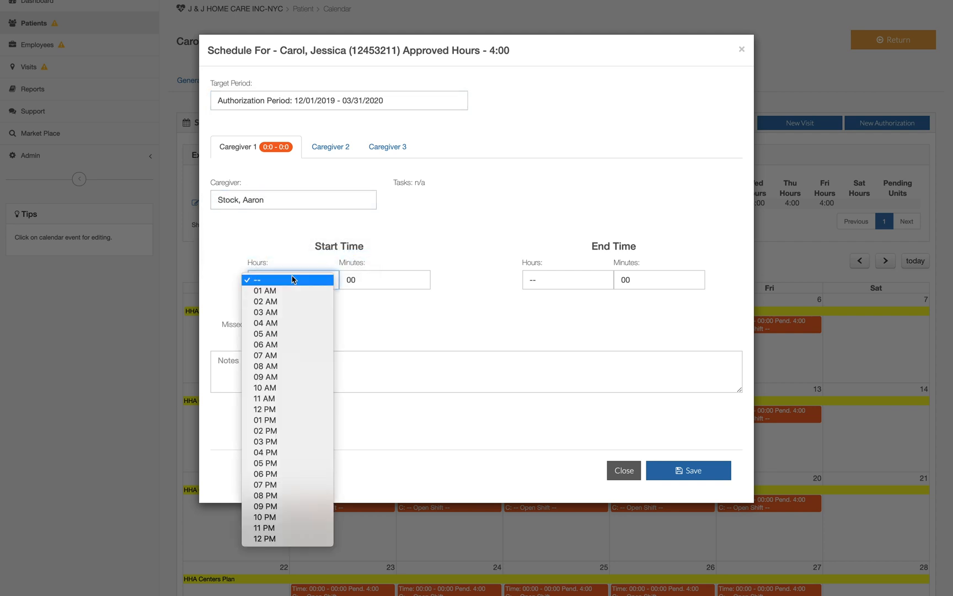
left_click(282, 409)
left_click(701, 471)
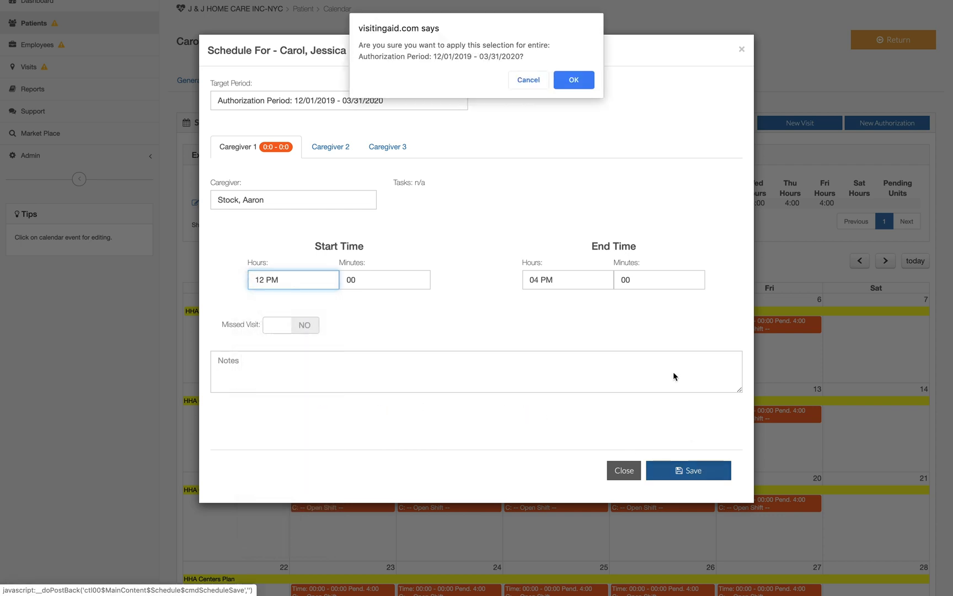
left_click(573, 80)
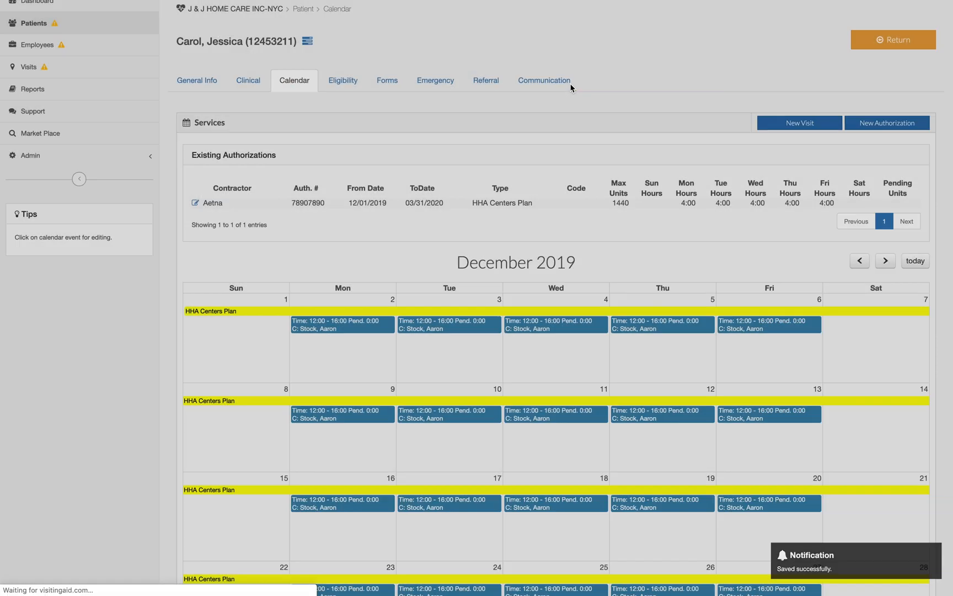